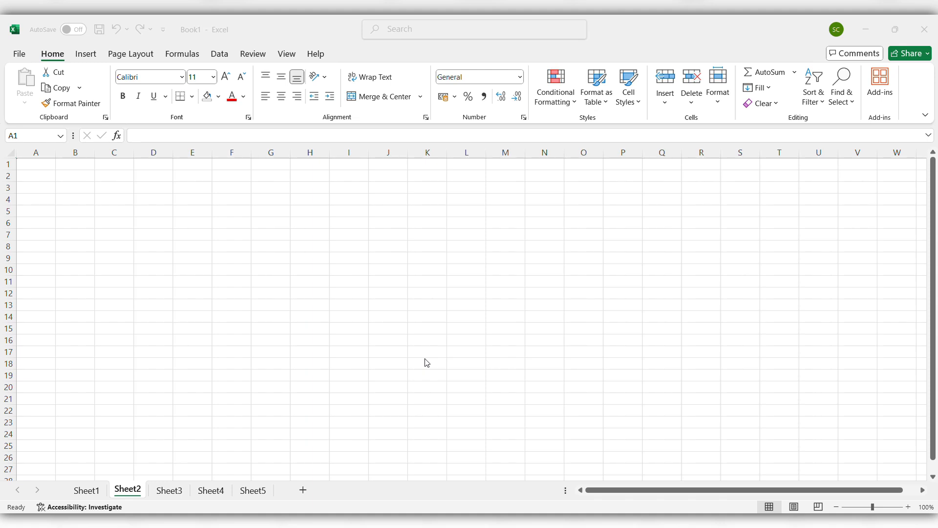
On Sheet1, enter =(I7+J7) in K7 and fill it to K11, giving Totals 115, 118, 132, 99, 106
{"action": "left_click", "coordinate": [87, 491]}
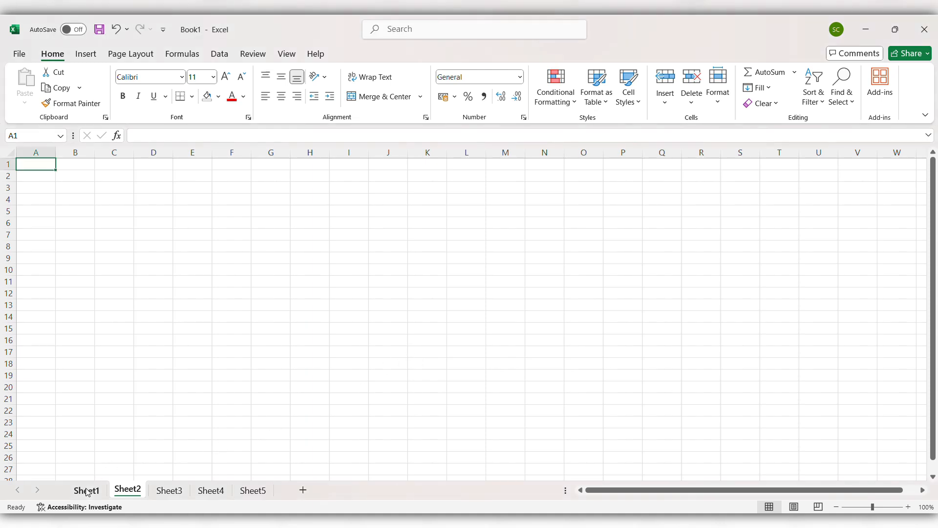
{"action": "left_click", "coordinate": [88, 491]}
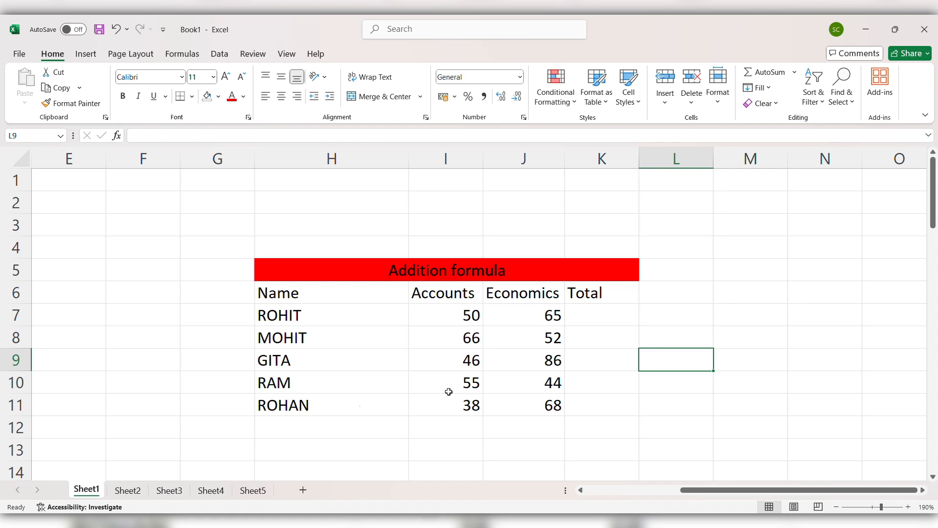
{"action": "left_click", "coordinate": [597, 314]}
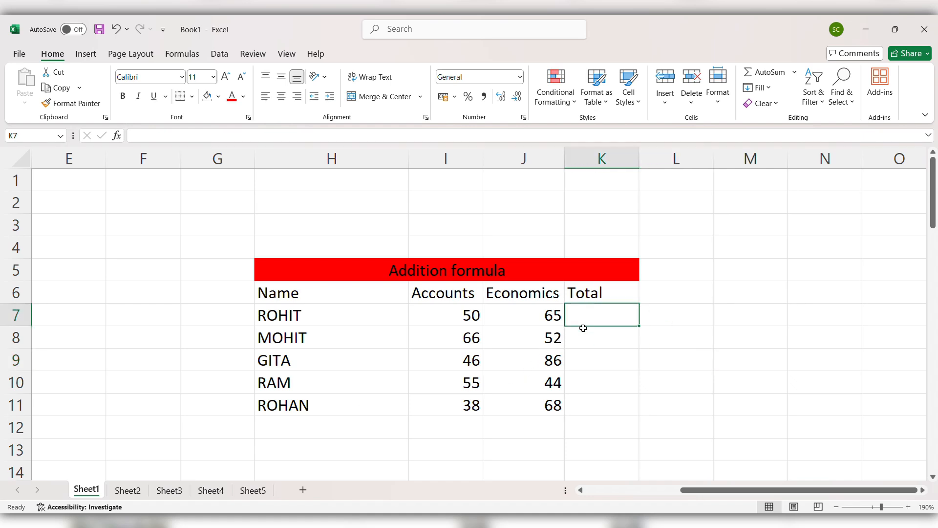
{"action": "type", "text": "="}
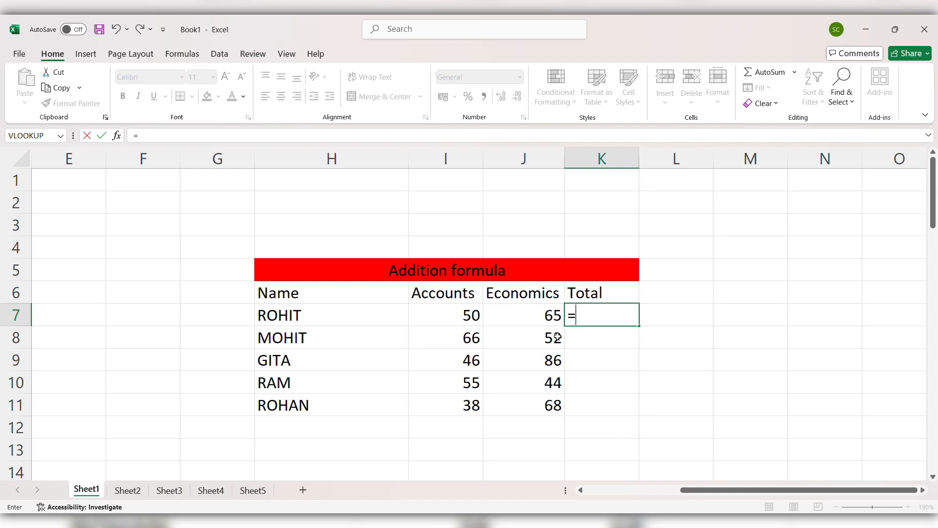
{"action": "type", "text": "("}
{"action": "left_click", "coordinate": [464, 318]}
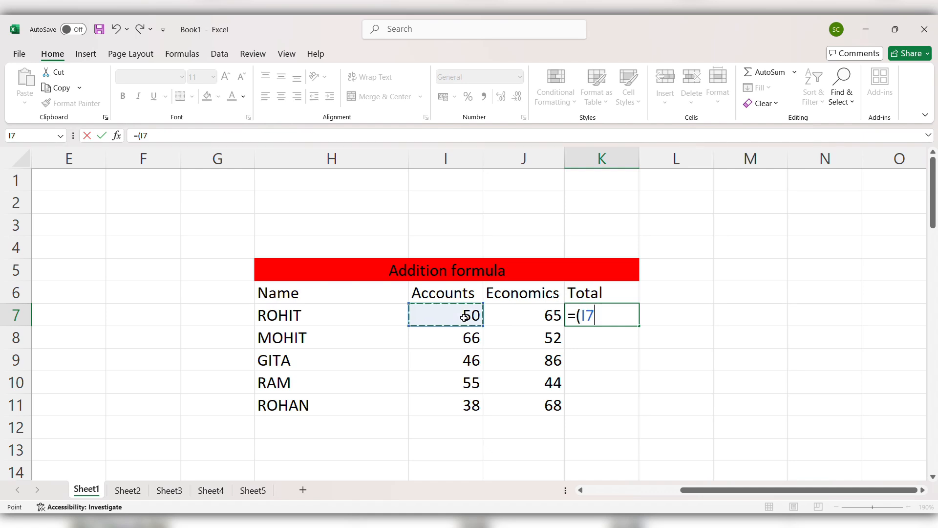
{"action": "type", "text": "+"}
{"action": "left_click", "coordinate": [517, 315]}
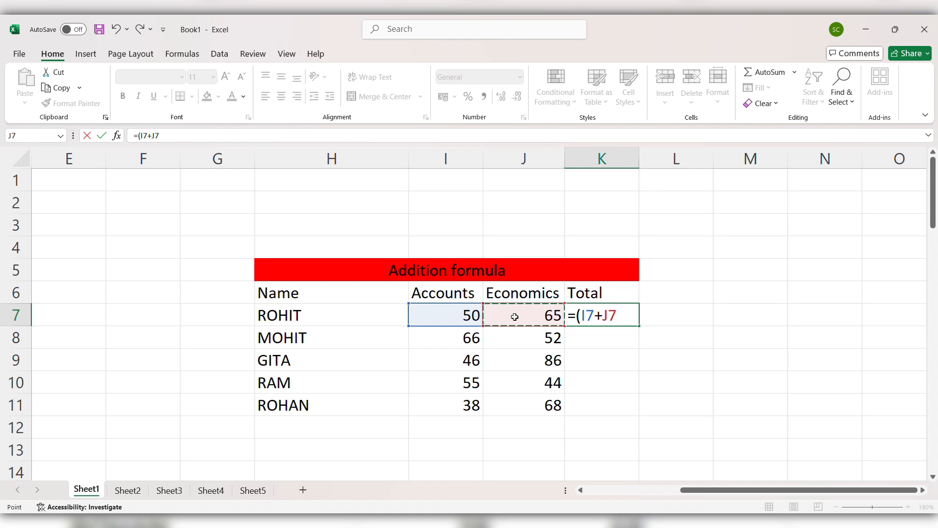
{"action": "type", "text": ")"}
{"action": "key", "text": "Return"}
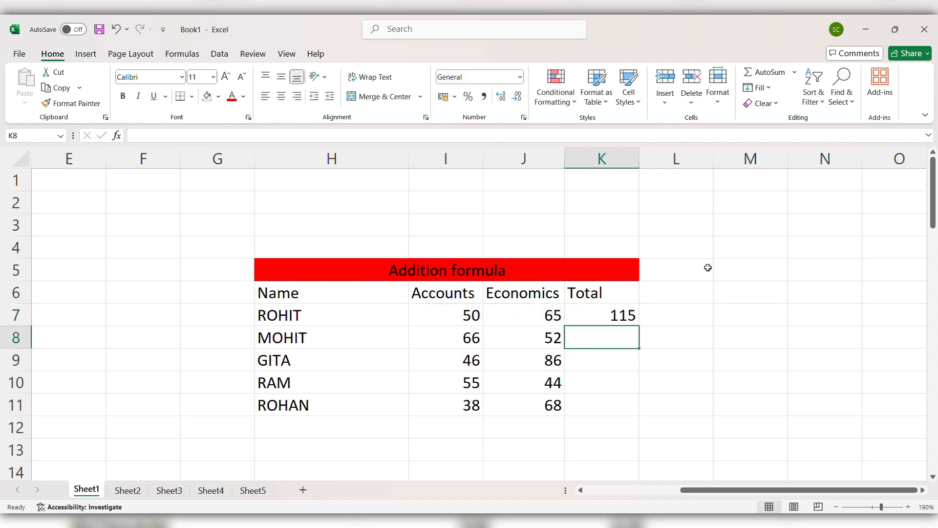
{"action": "left_click", "coordinate": [605, 315]}
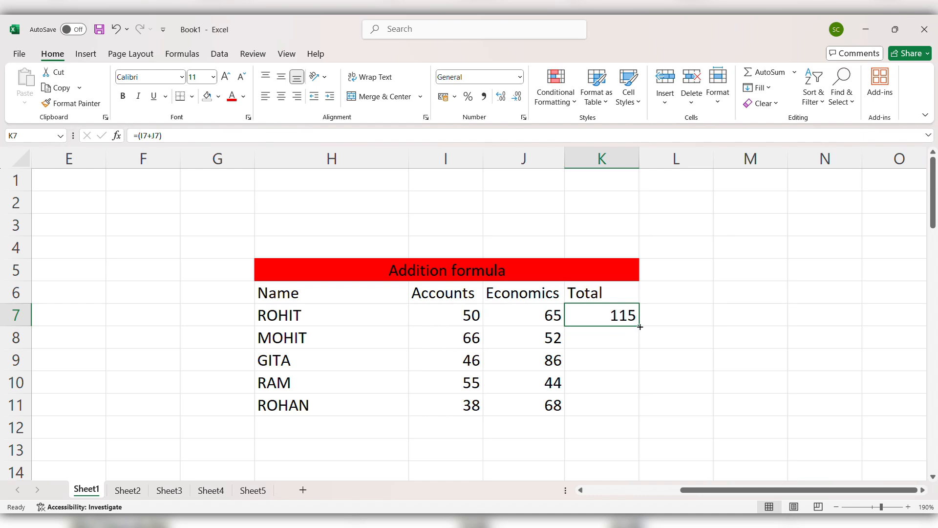
{"action": "left_click_drag", "start_coordinate": [640, 327], "coordinate": [636, 415]}
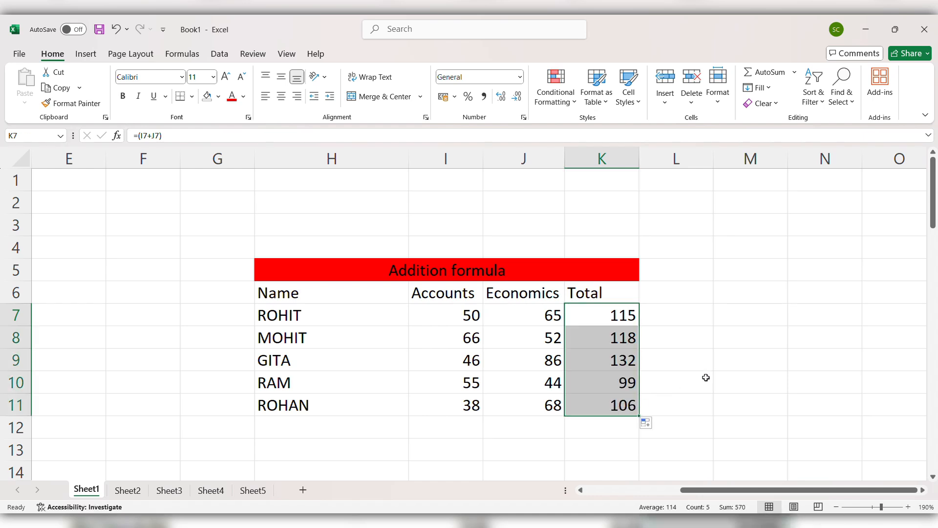
Scroll down to the Substruction Formula table and begin a formula with = in J21
{"action": "scroll", "coordinate": [689, 376], "scroll_direction": "down", "scroll_amount": 2}
{"action": "scroll", "coordinate": [688, 376], "scroll_direction": "down", "scroll_amount": 3}
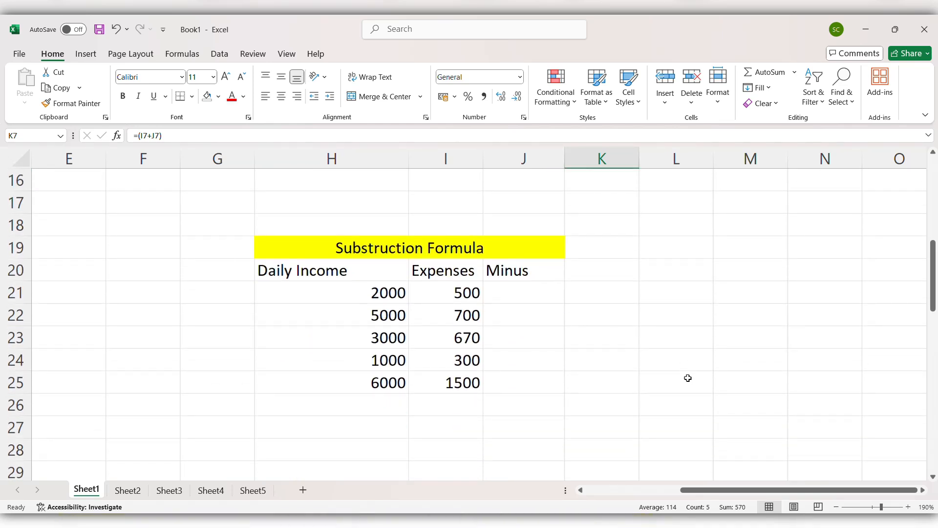
{"action": "left_click", "coordinate": [515, 298]}
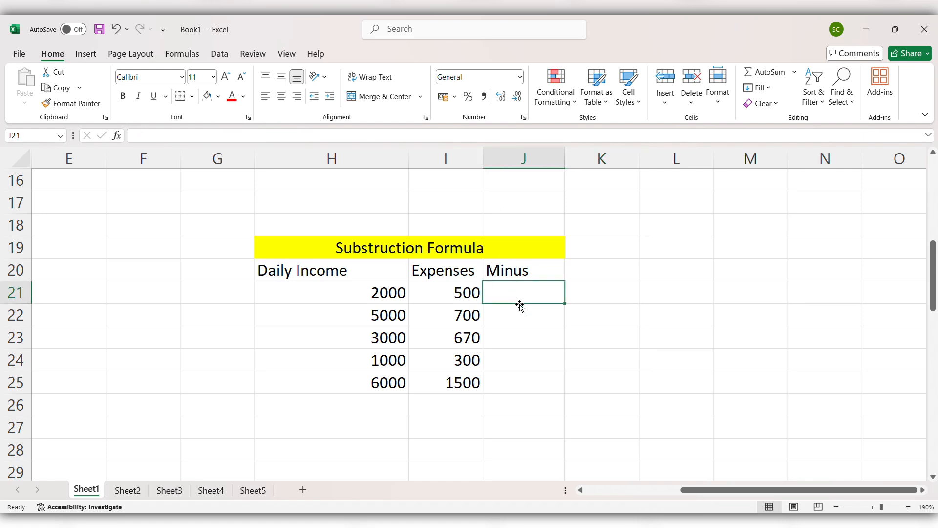
{"action": "type", "text": "="}
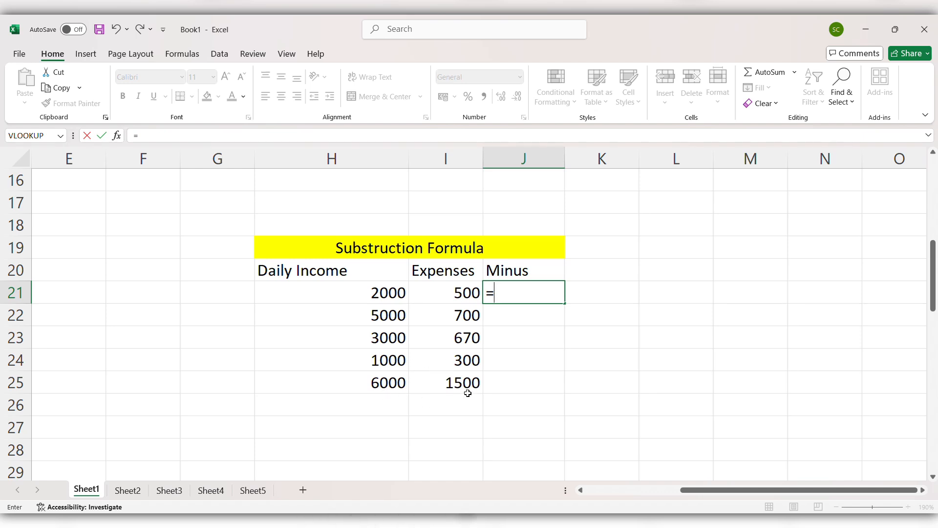
Complete J21 as =H21-I21, subtracting 500 expenses from 2000 income to show 1500
{"action": "left_click", "coordinate": [513, 298]}
{"action": "left_click", "coordinate": [383, 298]}
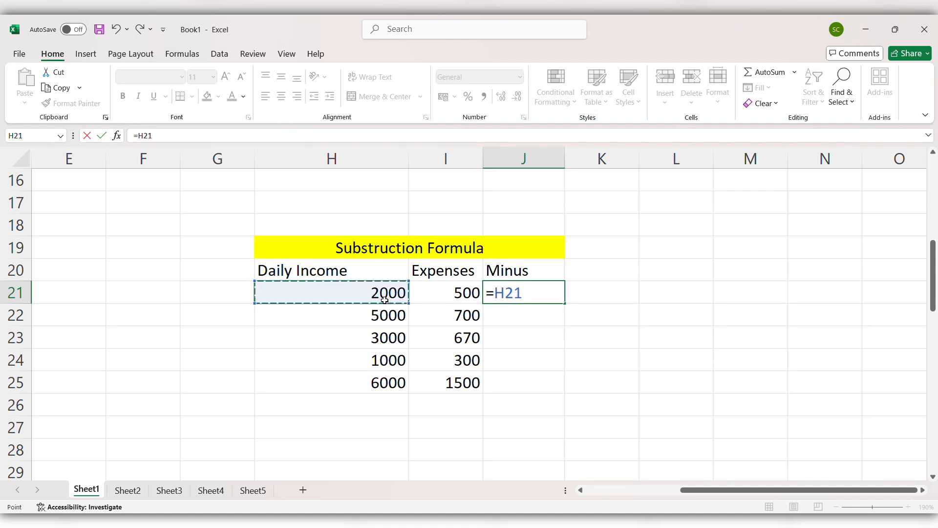
{"action": "type", "text": "-"}
{"action": "left_click", "coordinate": [448, 295]}
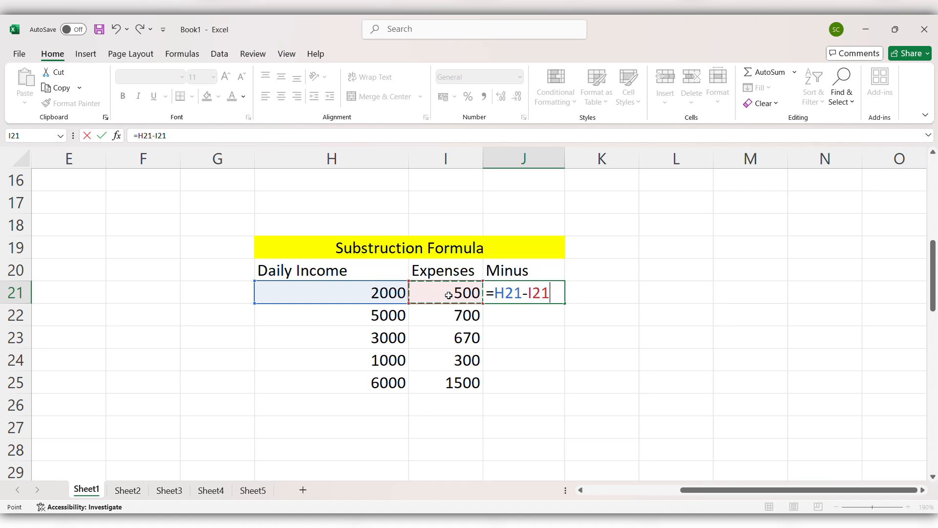
{"action": "key", "text": "Return"}
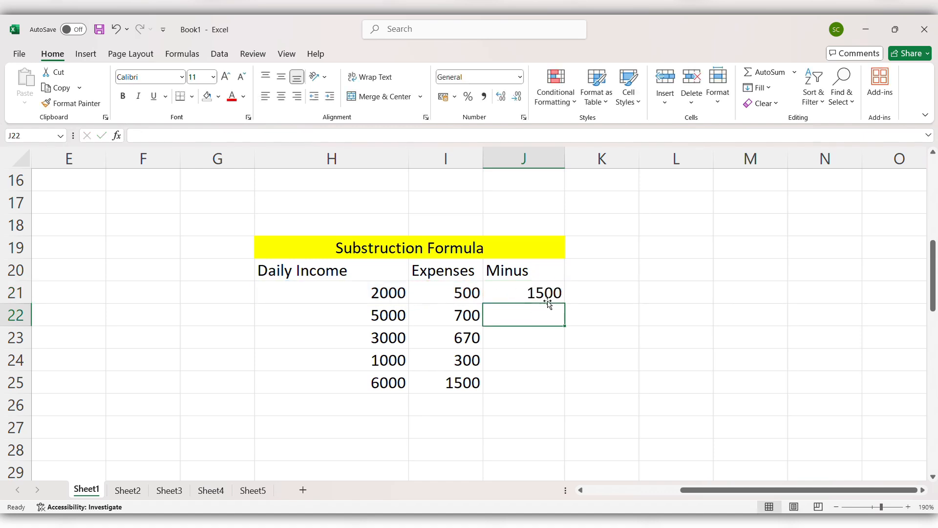
{"action": "key", "text": "Up"}
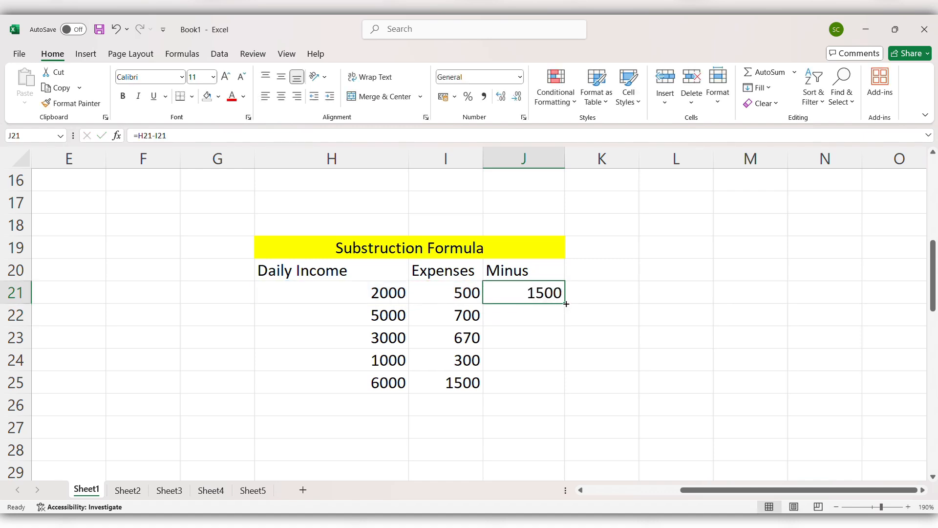
Fill =H21-I21 down through J25, producing 4300, 2330, 700 and 4500
{"action": "left_click_drag", "start_coordinate": [565, 303], "coordinate": [575, 385]}
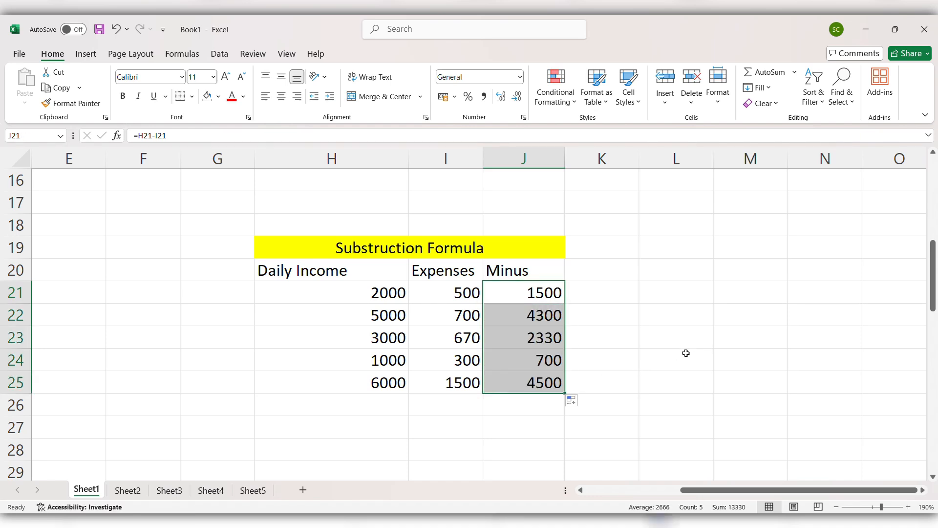
{"action": "left_click", "coordinate": [616, 355]}
Scroll down to the Multiplication Formula table and select J40 beside the 56 and 89 pair
{"action": "scroll", "coordinate": [626, 321], "scroll_direction": "down", "scroll_amount": 5}
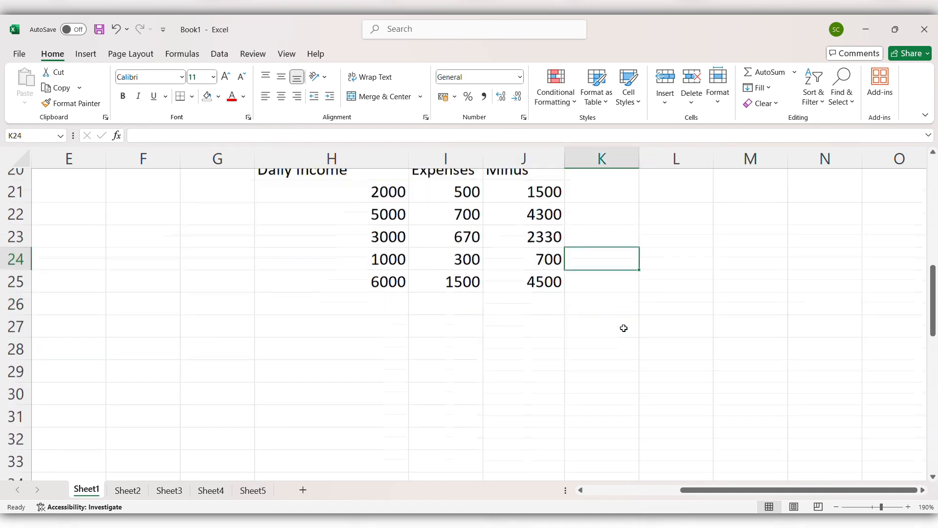
{"action": "scroll", "coordinate": [621, 328], "scroll_direction": "down", "scroll_amount": 2}
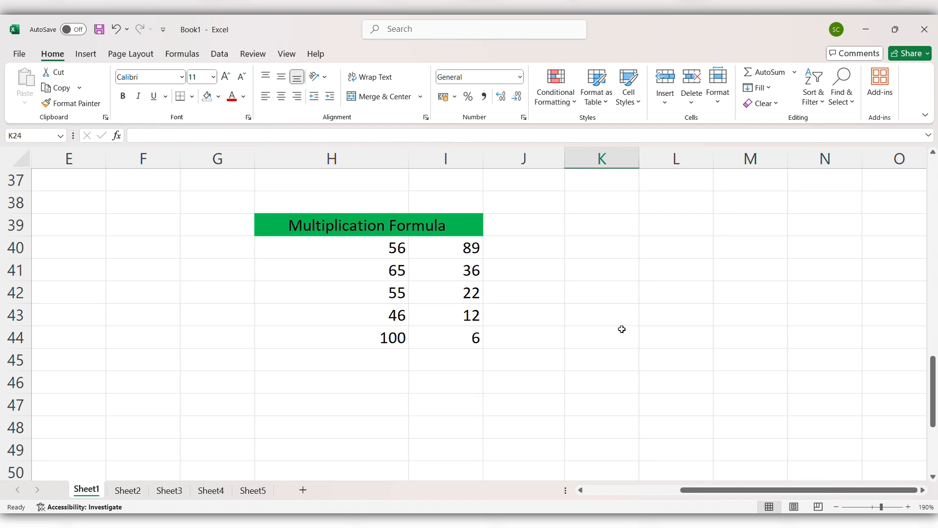
{"action": "left_click", "coordinate": [527, 248]}
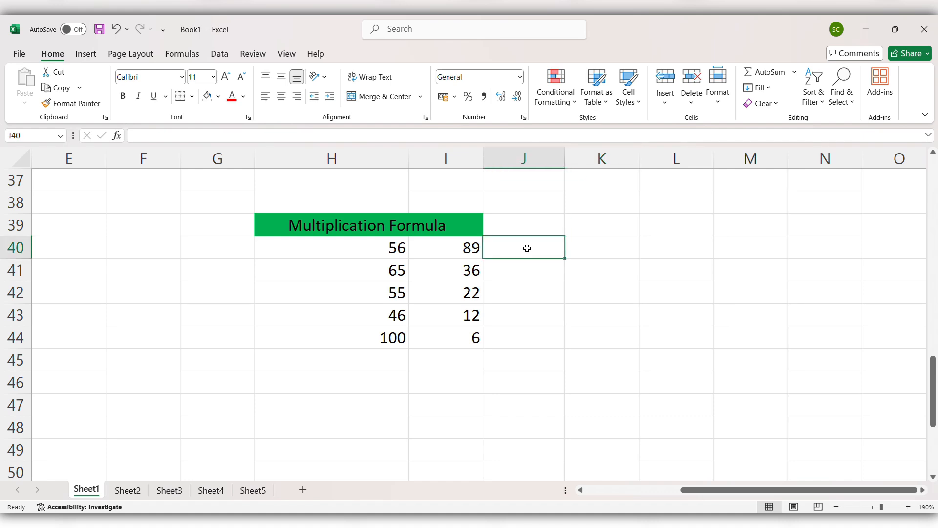
Enter =PRODUCT(H40*I40) in J40, returning 4984
{"action": "type", "text": "="}
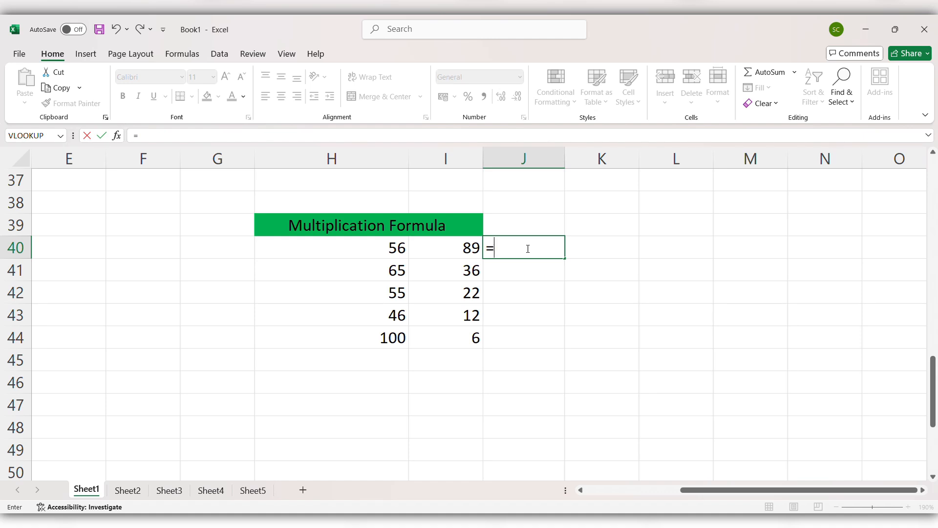
{"action": "type", "text": "pr"}
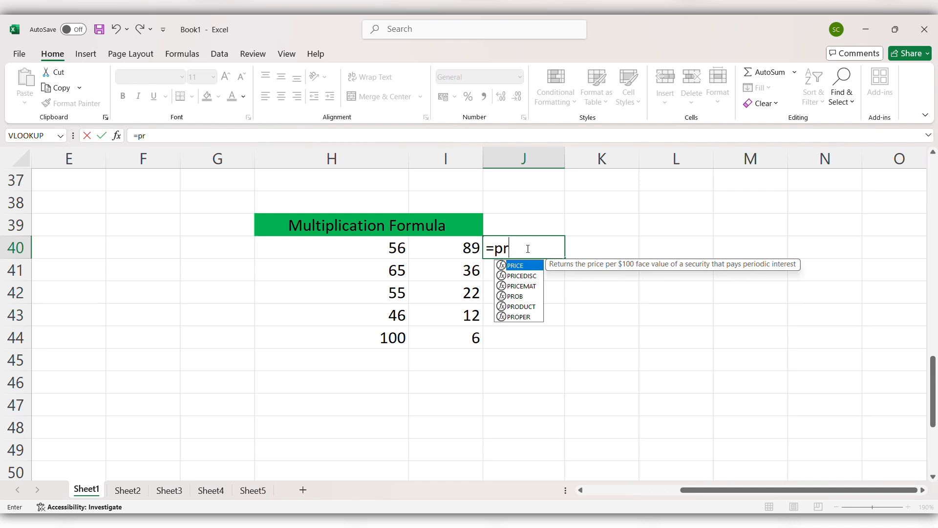
{"action": "type", "text": "odu"}
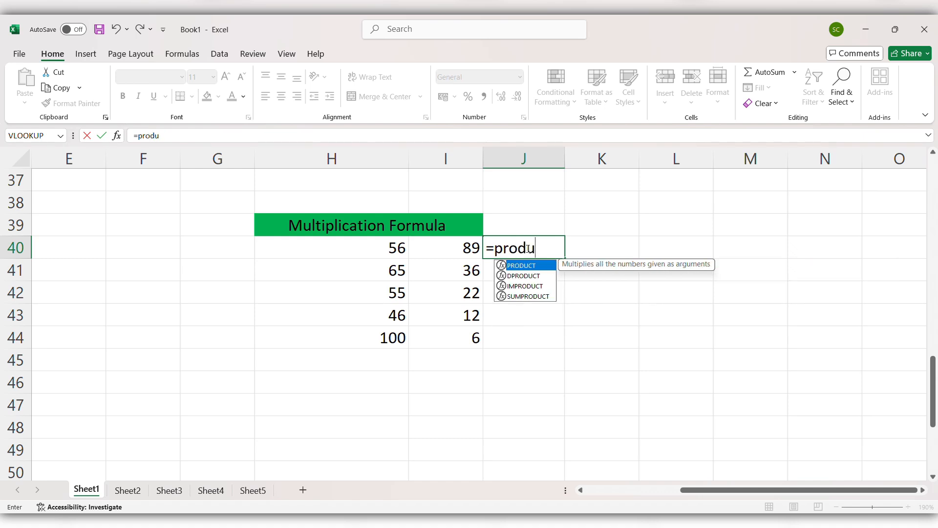
{"action": "key", "text": "Tab"}
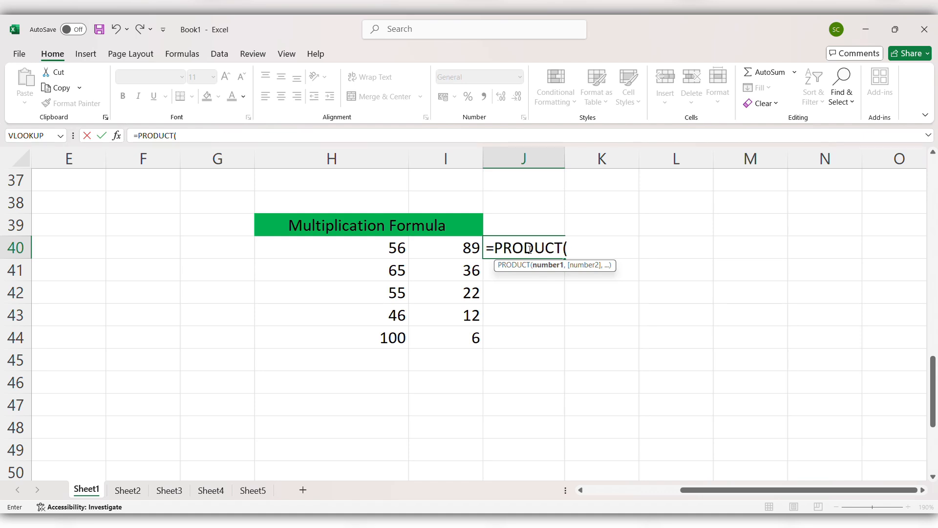
{"action": "left_click", "coordinate": [386, 253]}
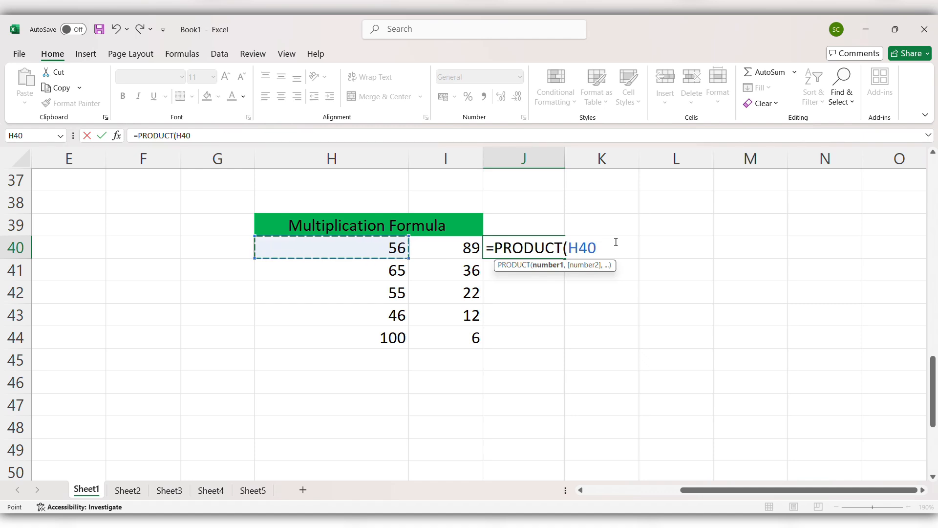
{"action": "type", "text": "*"}
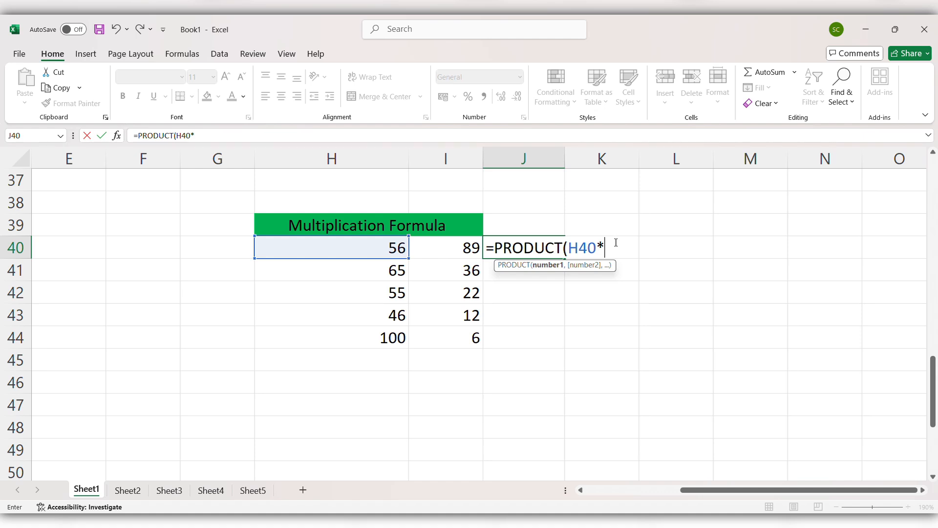
{"action": "left_click", "coordinate": [459, 252]}
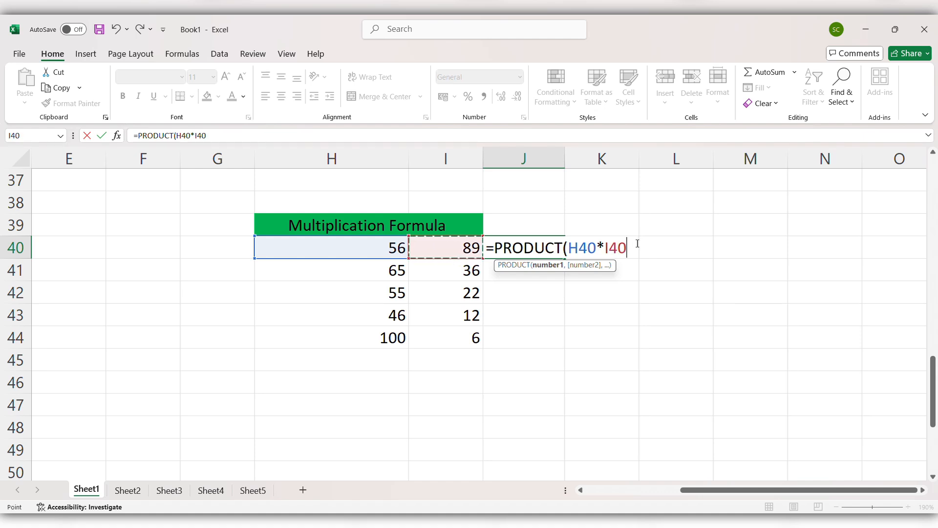
{"action": "type", "text": ")"}
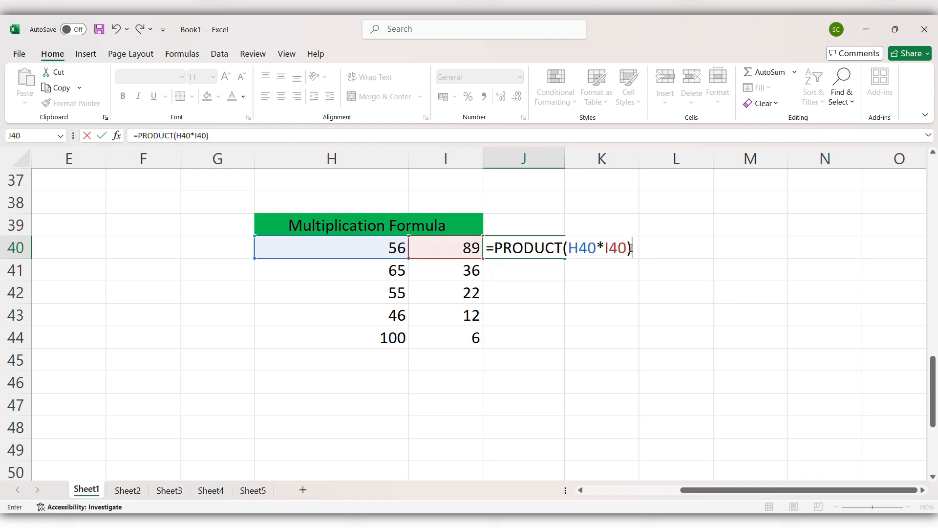
{"action": "key", "text": "Return"}
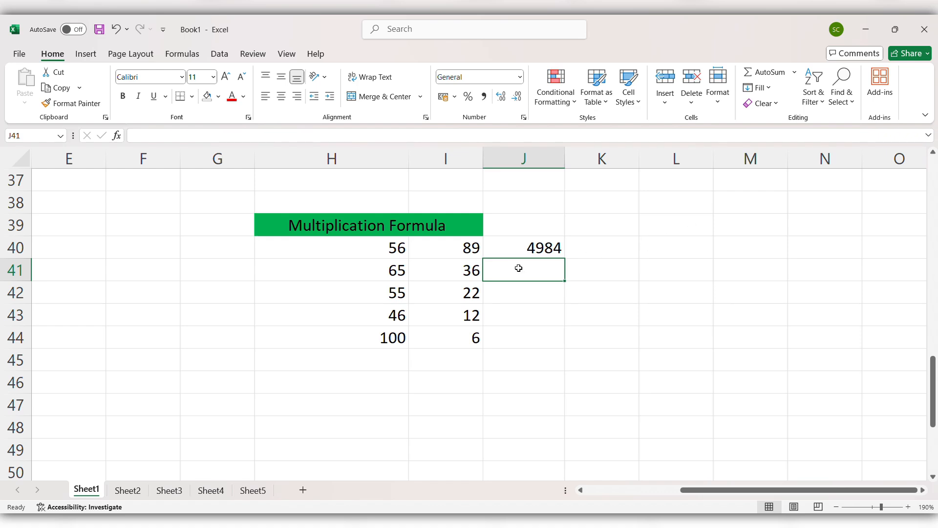
{"action": "left_click", "coordinate": [529, 250]}
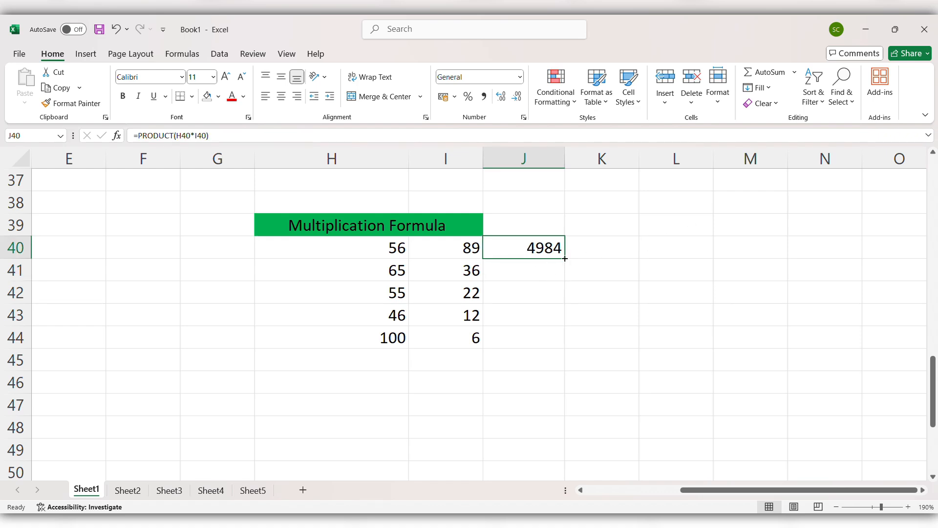
Fill the PRODUCT formula to J44 (2340, 1210, 552, 600) and scroll to the Division table
{"action": "left_click_drag", "start_coordinate": [565, 258], "coordinate": [571, 344]}
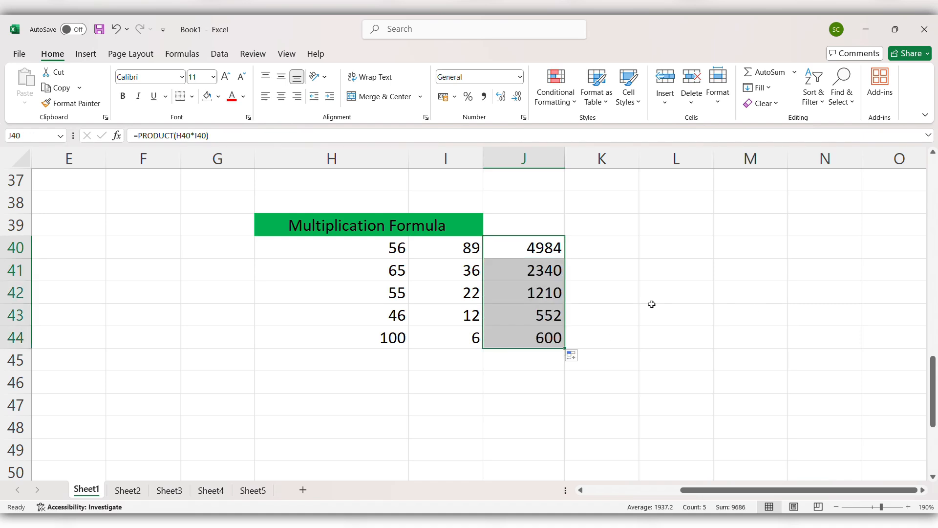
{"action": "left_click", "coordinate": [616, 322]}
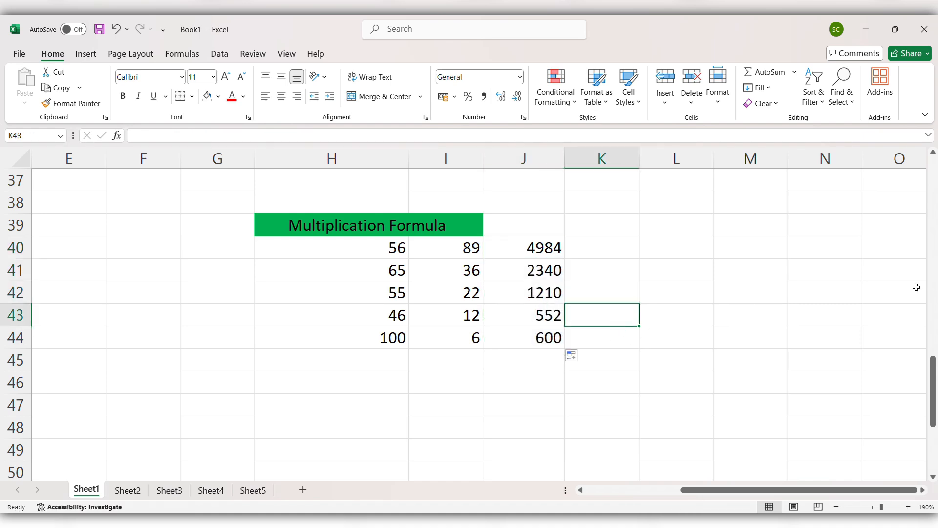
{"action": "scroll", "coordinate": [693, 340], "scroll_direction": "down", "scroll_amount": 1}
{"action": "scroll", "coordinate": [693, 340], "scroll_direction": "down", "scroll_amount": 3}
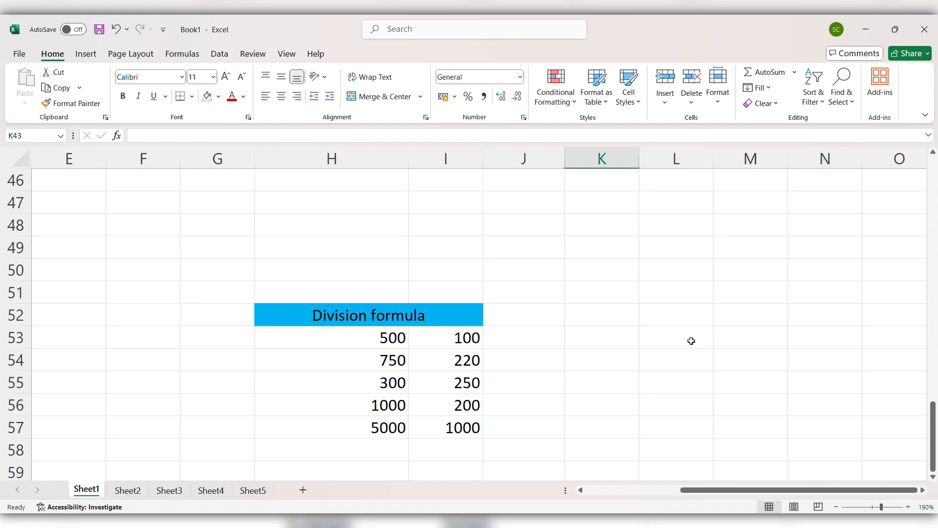
Enter =H53/I53 in J53, dividing 500 by 100 to show 5
{"action": "left_click", "coordinate": [527, 339]}
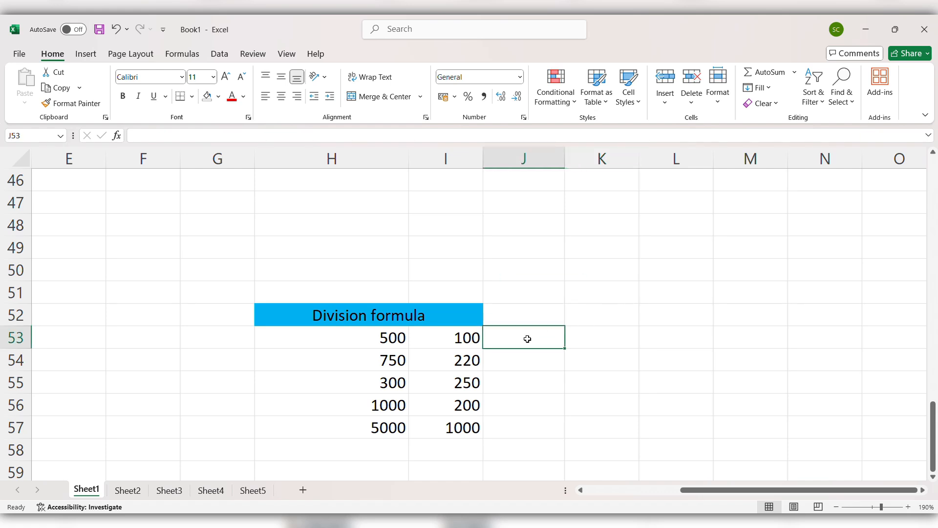
{"action": "type", "text": "="}
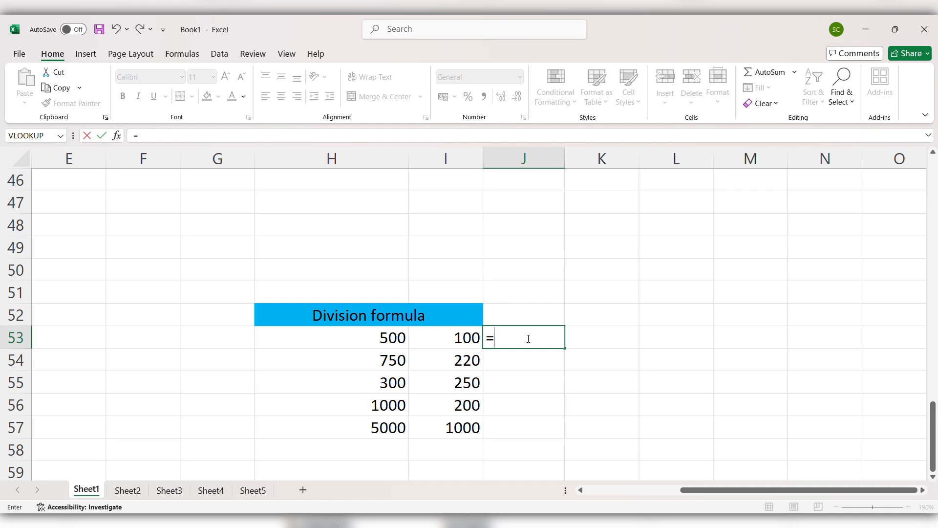
{"action": "left_click", "coordinate": [371, 340]}
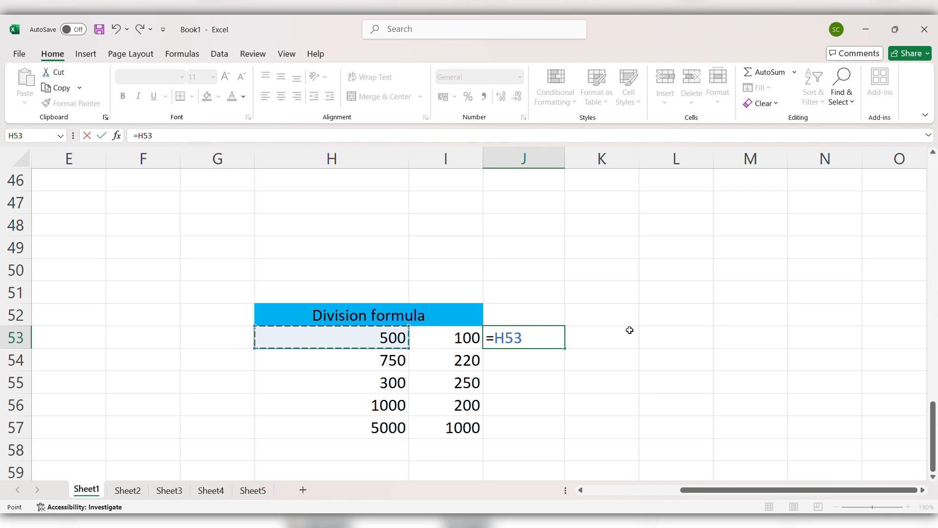
{"action": "type", "text": "/"}
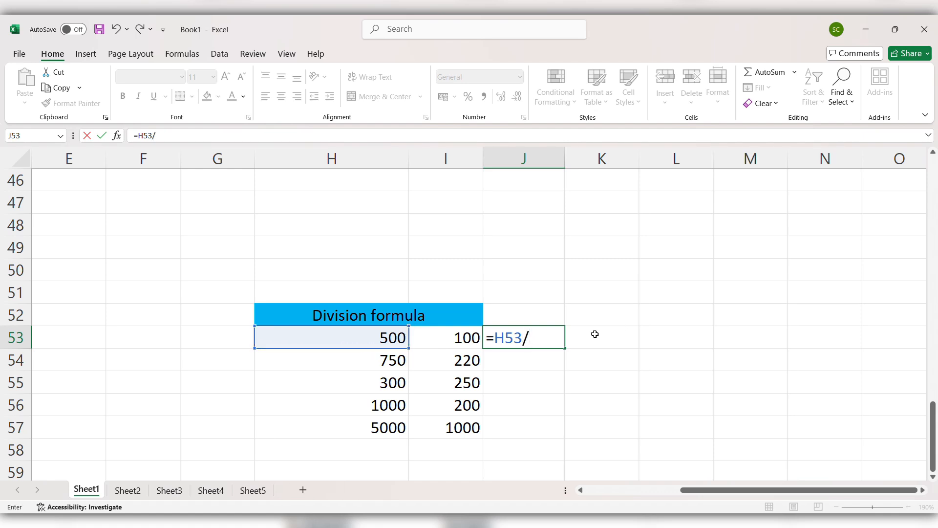
{"action": "left_click", "coordinate": [458, 338]}
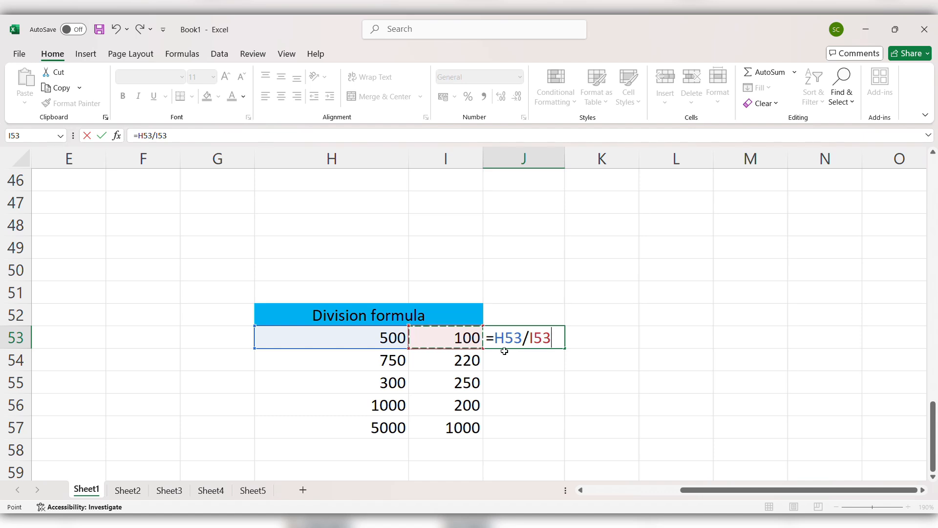
{"action": "key", "text": "Return"}
{"action": "left_click", "coordinate": [550, 338]}
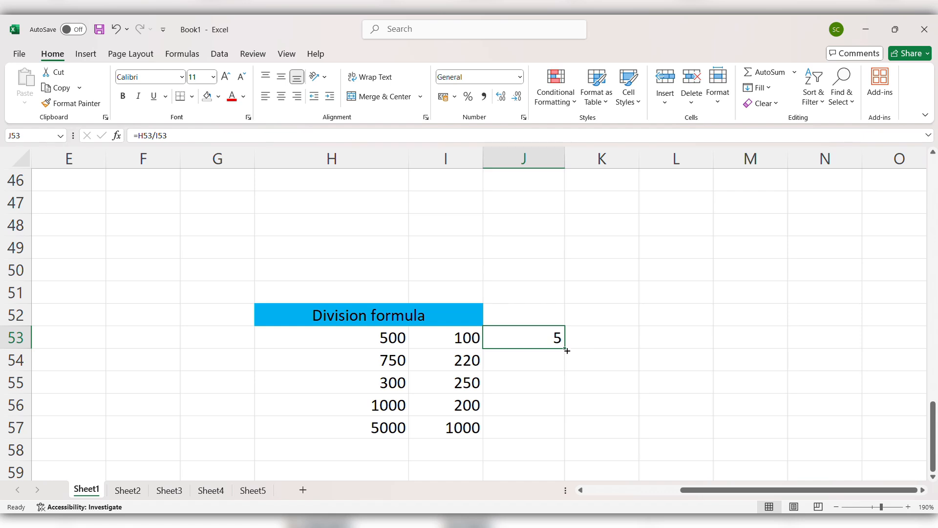
Copy the J53 division formula down through J57
{"action": "left_click_drag", "start_coordinate": [566, 348], "coordinate": [572, 442]}
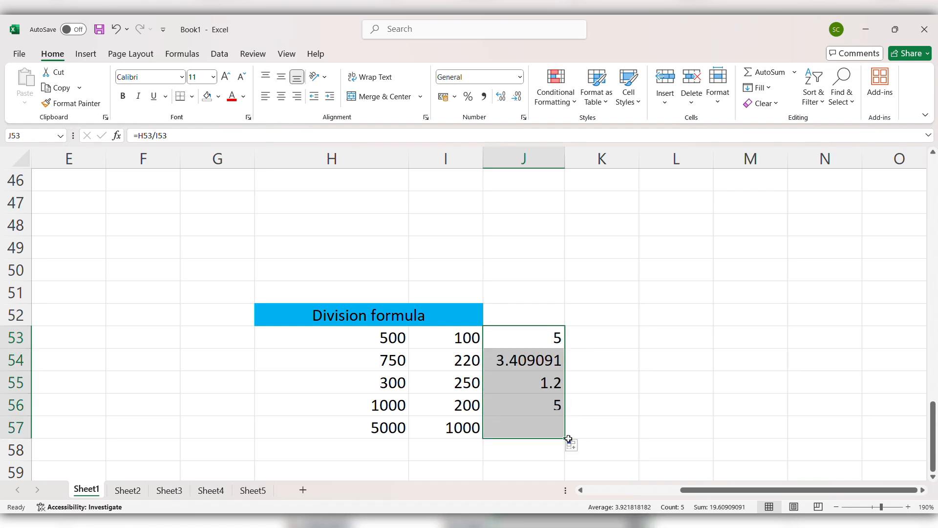
{"action": "left_click", "coordinate": [648, 364]}
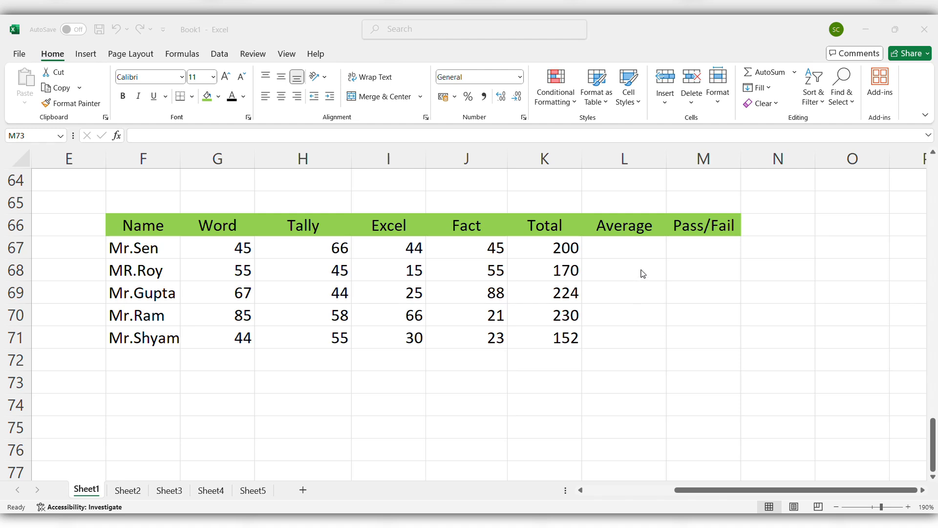
Enter =AVERAGE(K67/4) in L67, giving the first student an Average of 50
{"action": "left_click", "coordinate": [625, 247]}
{"action": "left_click", "coordinate": [624, 247]}
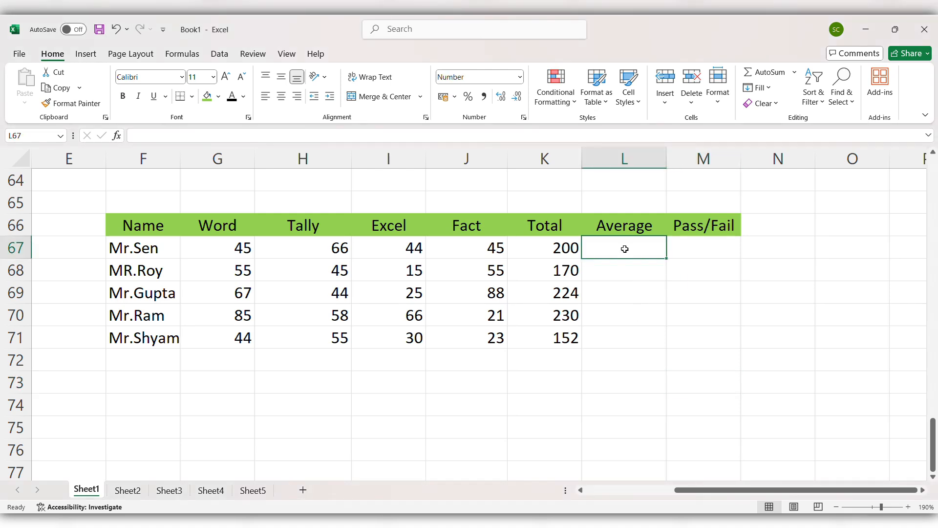
{"action": "type", "text": "="}
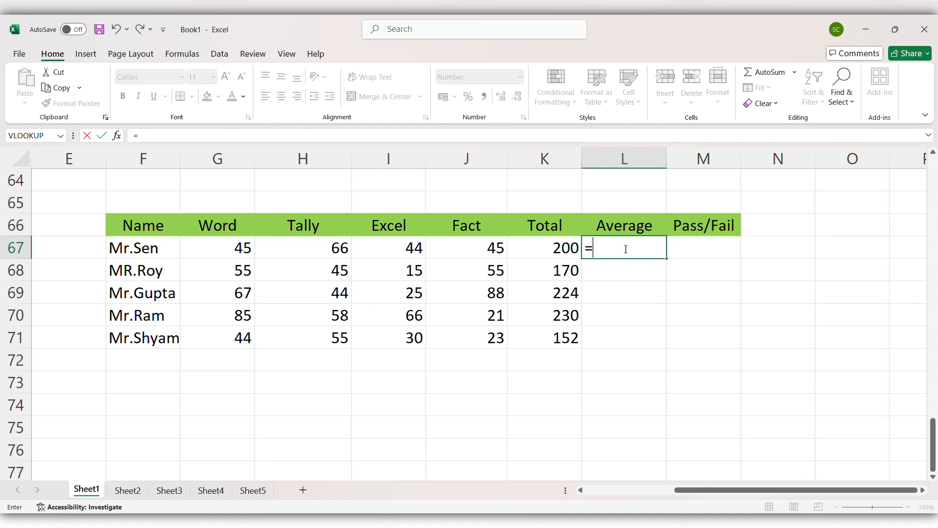
{"action": "type", "text": "aver"}
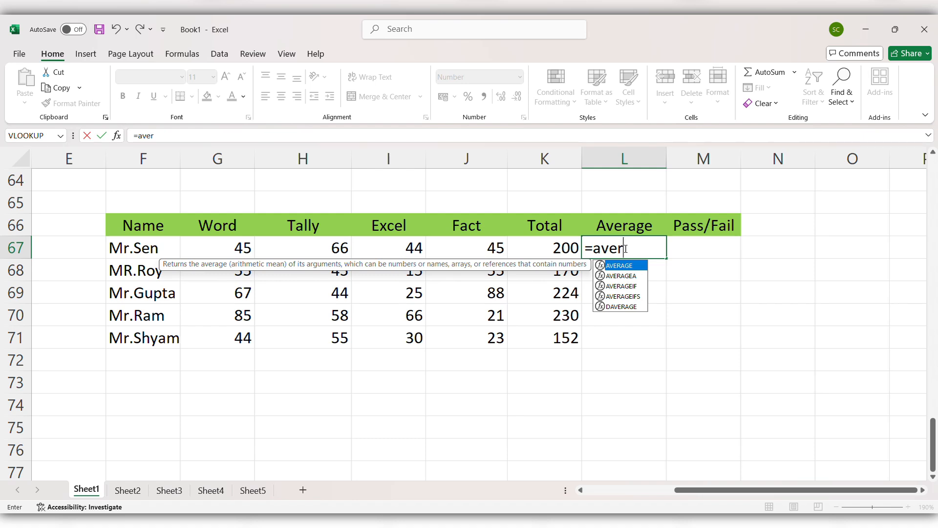
{"action": "key", "text": "Tab"}
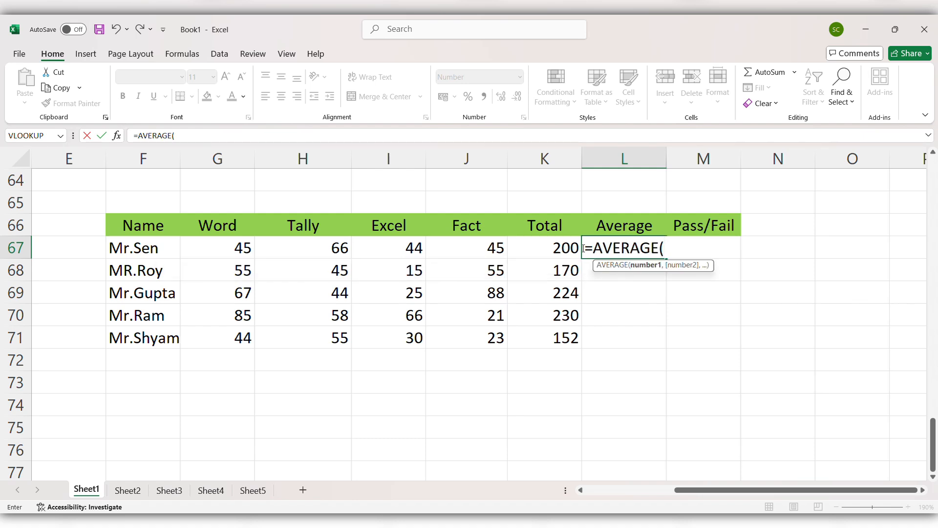
{"action": "left_click", "coordinate": [568, 250]}
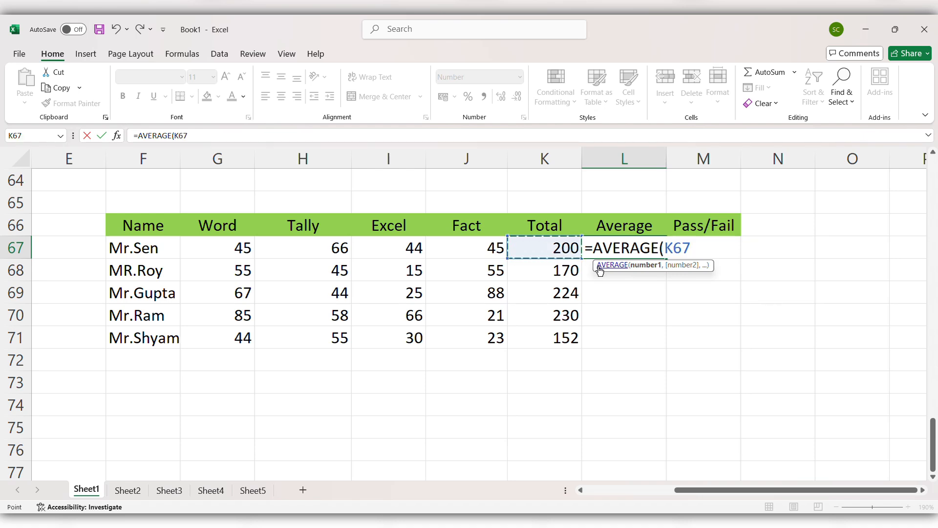
{"action": "type", "text": "/"}
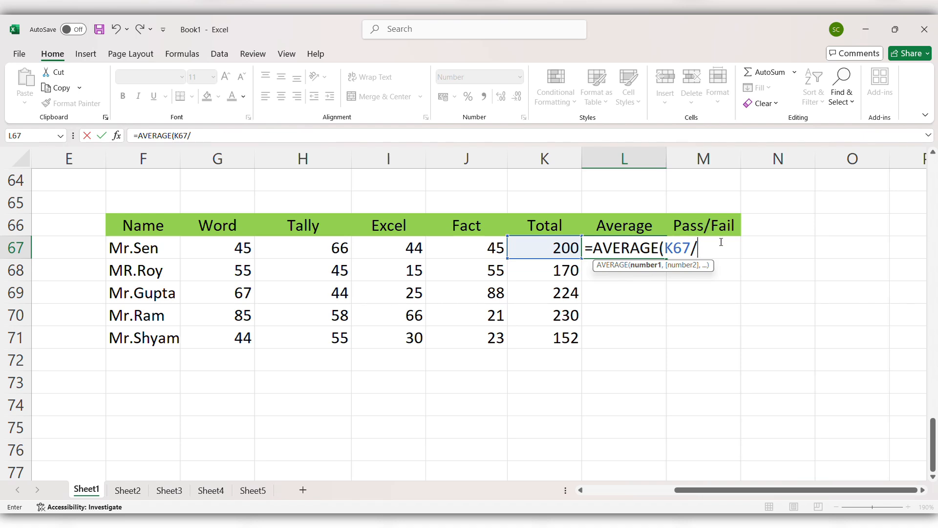
{"action": "type", "text": "4)"}
{"action": "key", "text": "Return"}
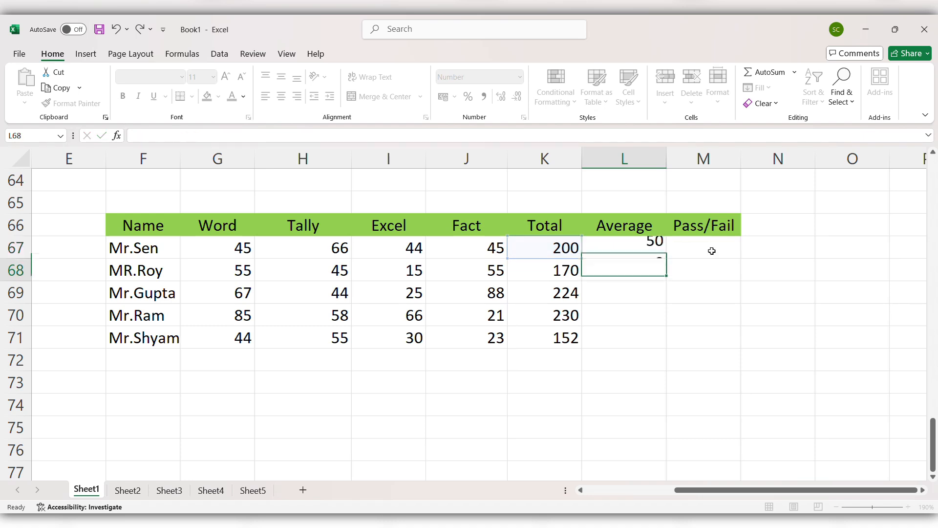
{"action": "left_click", "coordinate": [627, 251]}
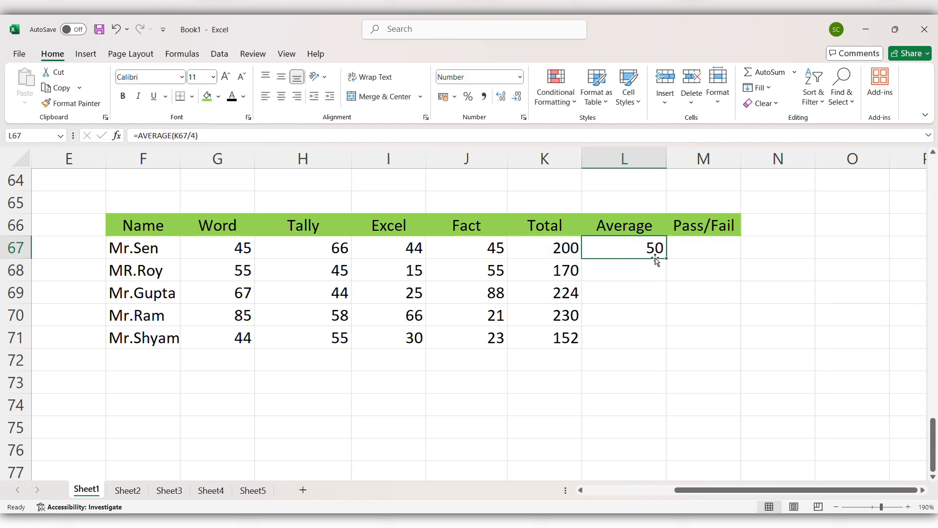
Fill the average formula down to L71, giving 43, 56, 58 and 38
{"action": "left_click_drag", "start_coordinate": [665, 259], "coordinate": [674, 339]}
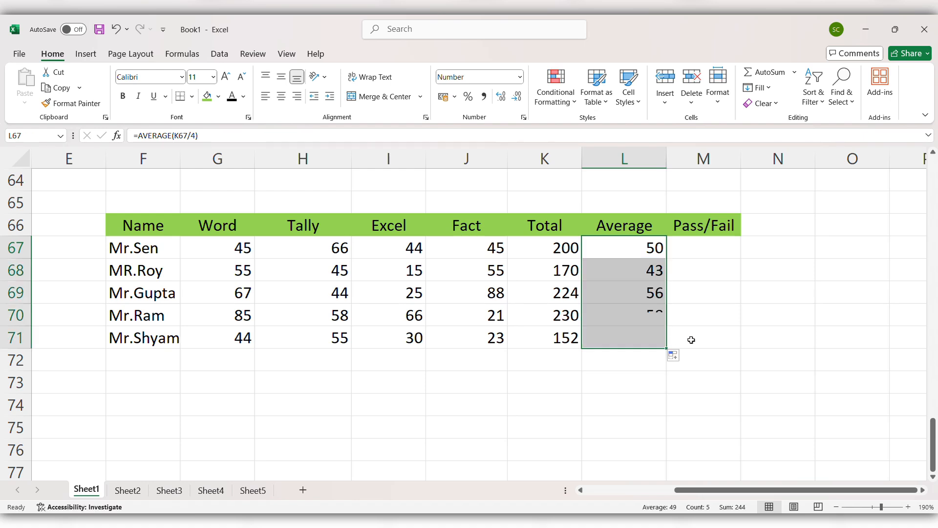
{"action": "left_click", "coordinate": [645, 388]}
{"action": "left_click", "coordinate": [636, 251]}
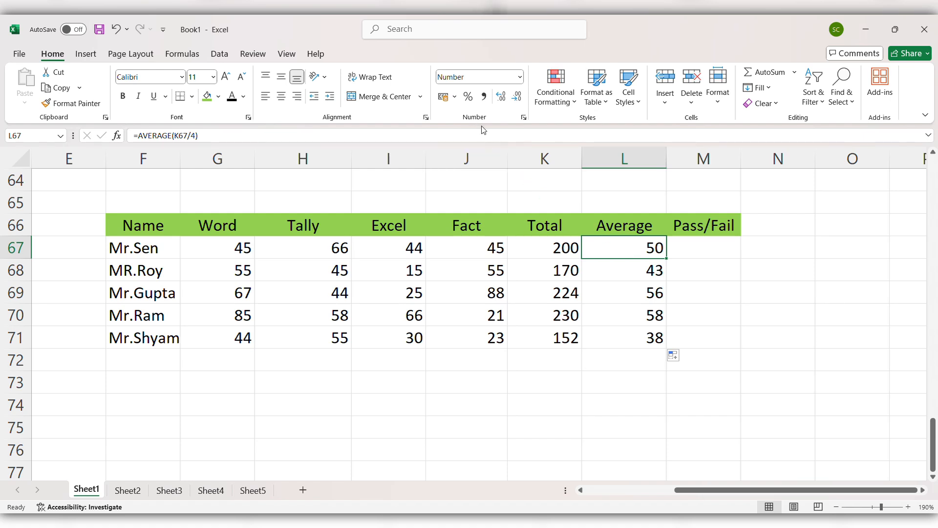
Try one and two decimal places on L67's average, then return it to a whole number
{"action": "left_click", "coordinate": [500, 101]}
{"action": "left_click", "coordinate": [500, 101]}
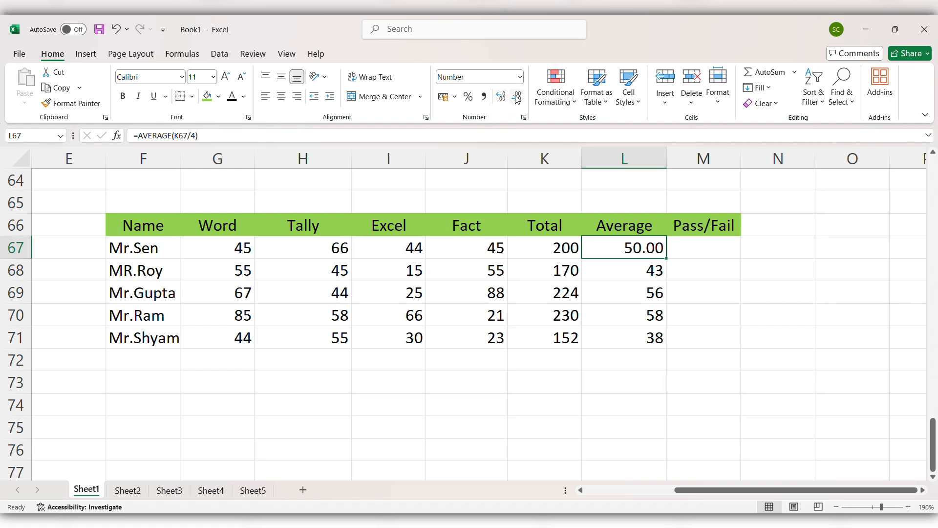
{"action": "left_click", "coordinate": [517, 100]}
{"action": "left_click", "coordinate": [517, 100]}
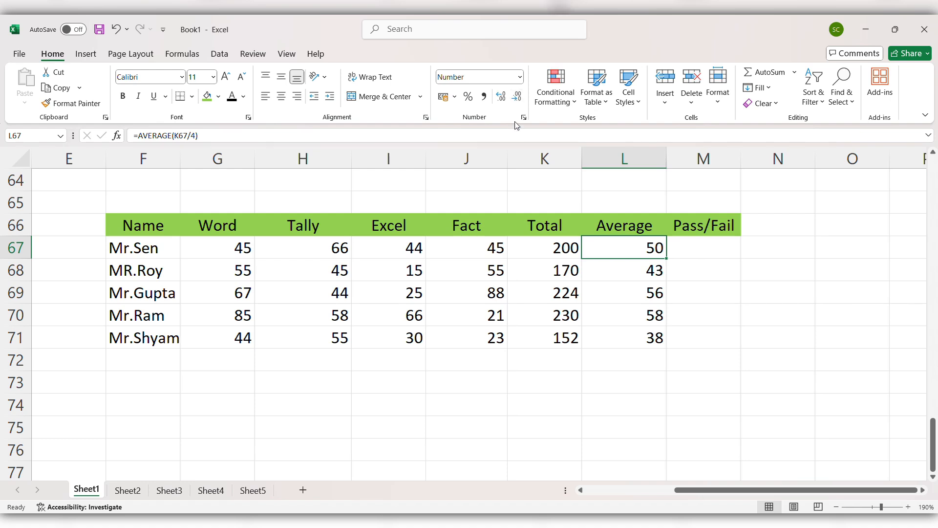
{"action": "left_click", "coordinate": [735, 287]}
{"action": "left_click", "coordinate": [703, 250]}
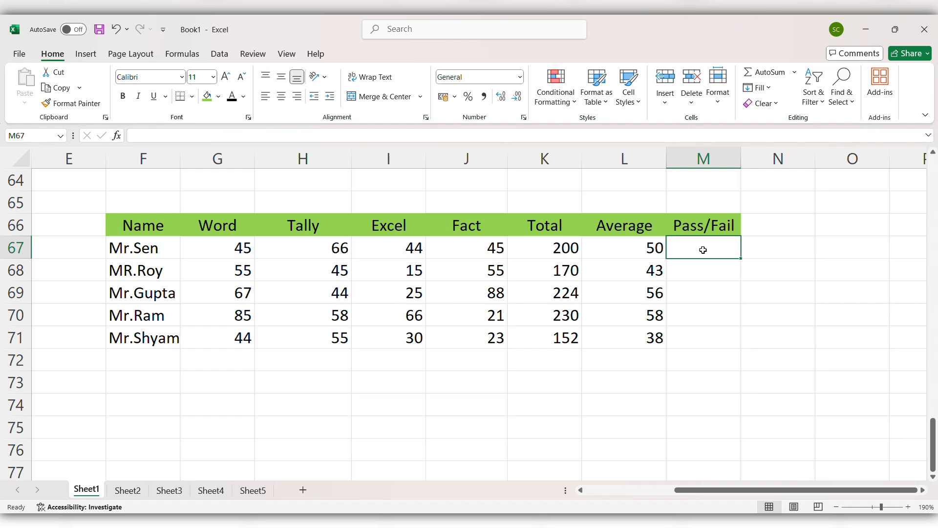
Enter =IF(L67>50,"Pass","Fail") in M67, which shows Fail for Mr.Sen's average of 50
{"action": "type", "text": "="}
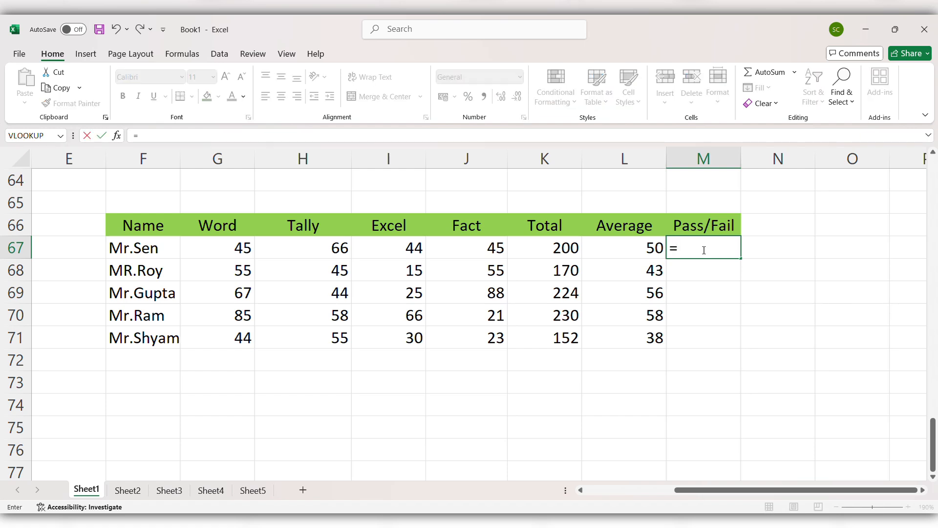
{"action": "type", "text": "if"}
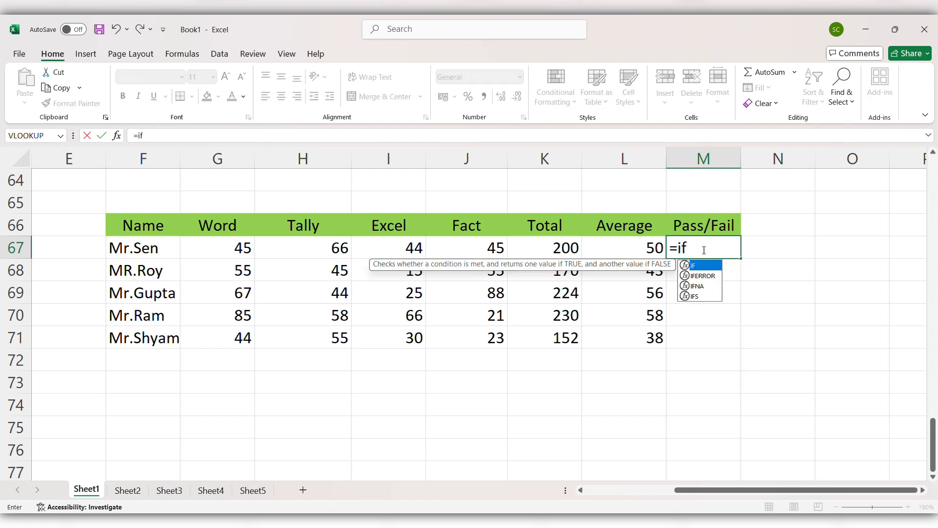
{"action": "key", "text": "Tab"}
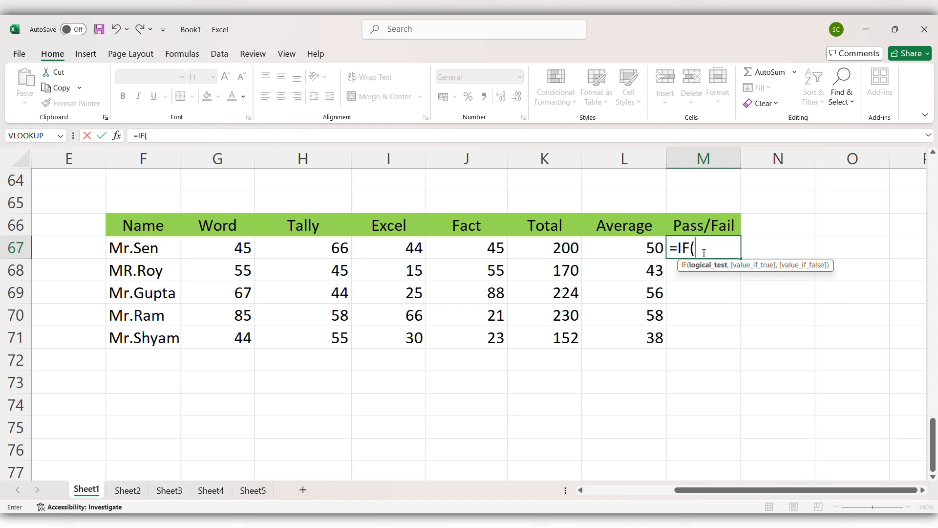
{"action": "left_click", "coordinate": [648, 250]}
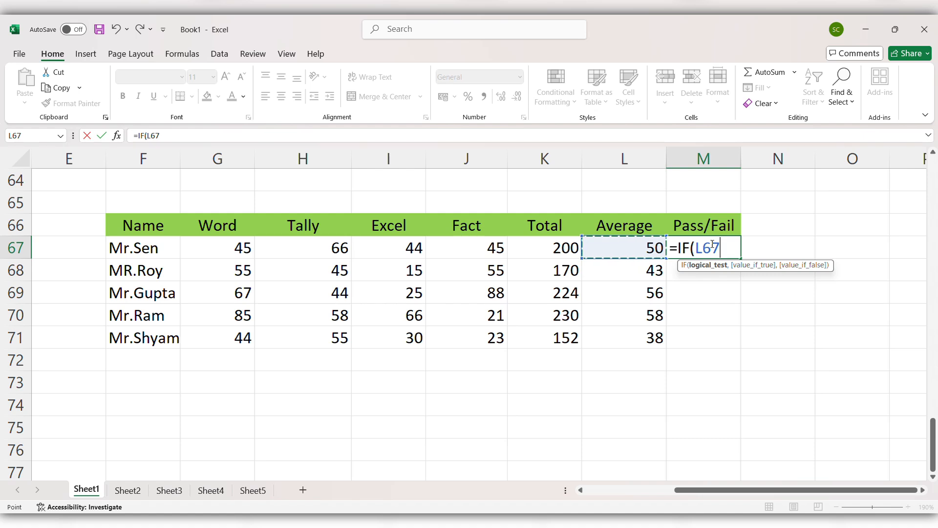
{"action": "type", "text": ">50"}
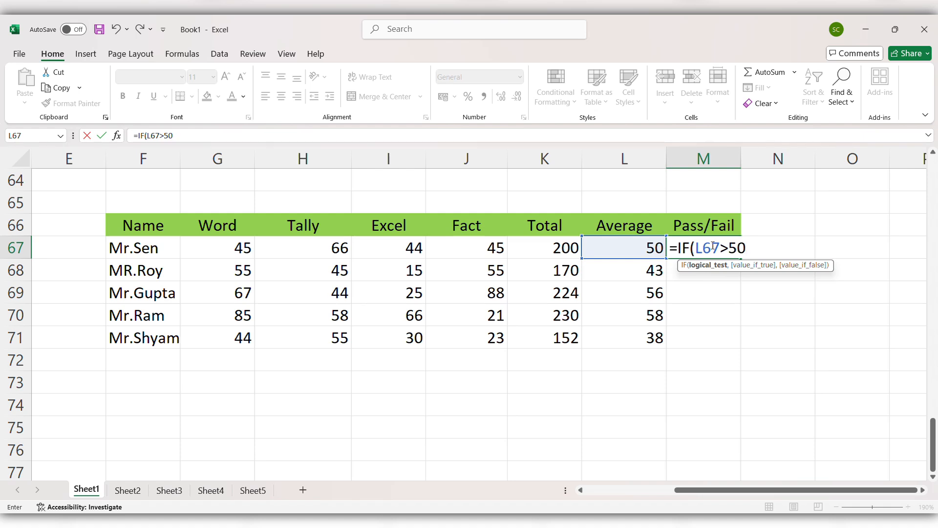
{"action": "type", "text": ","}
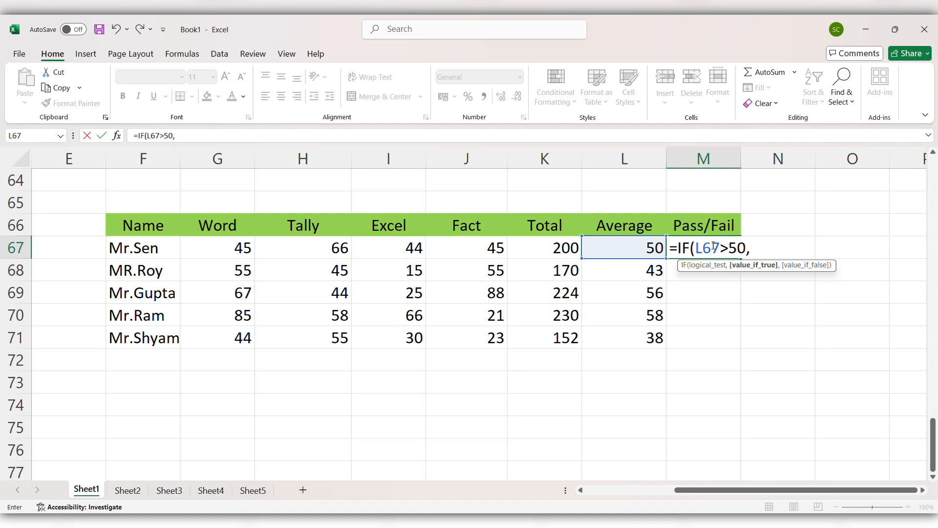
{"action": "type", "text": "\"p"}
{"action": "key", "text": "BackSpace"}
{"action": "type", "text": "Paa"}
{"action": "key", "text": "BackSpace"}
{"action": "type", "text": "ss\","}
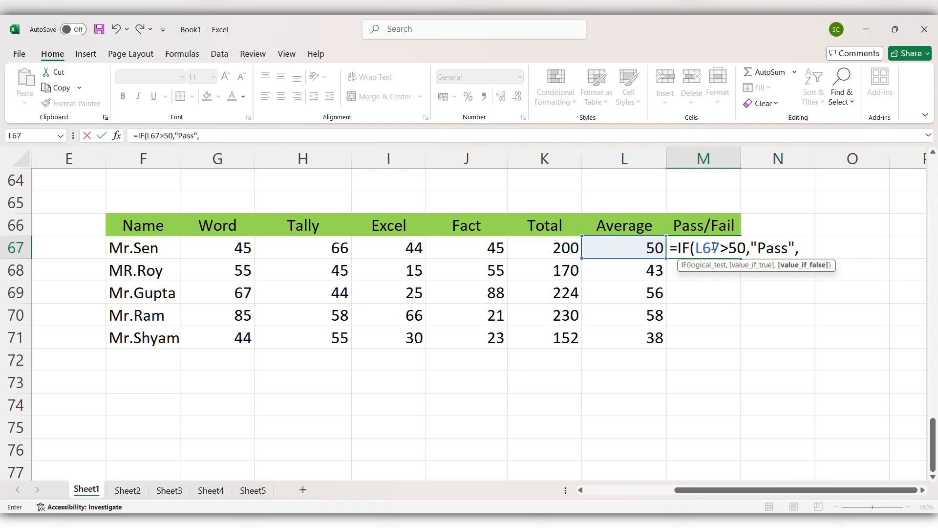
{"action": "type", "text": "\"F"}
{"action": "type", "text": "ail\")"}
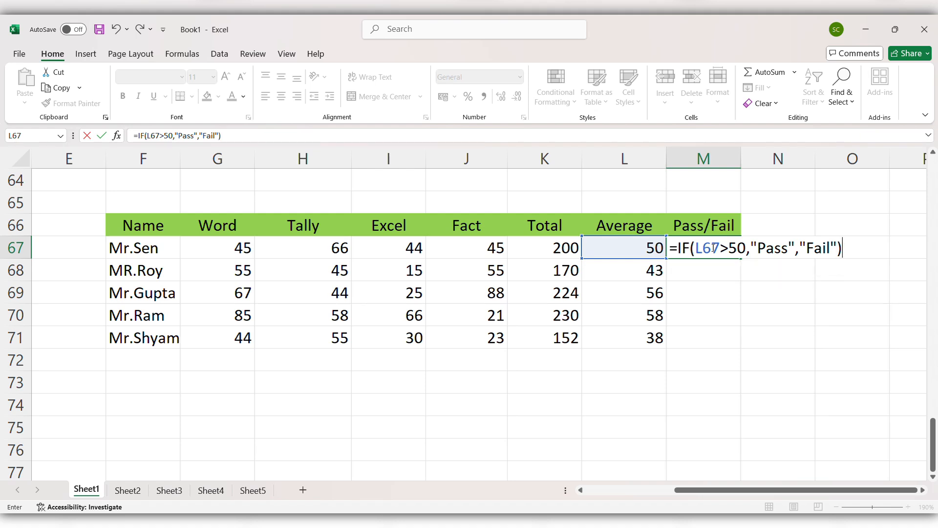
{"action": "key", "text": "Return"}
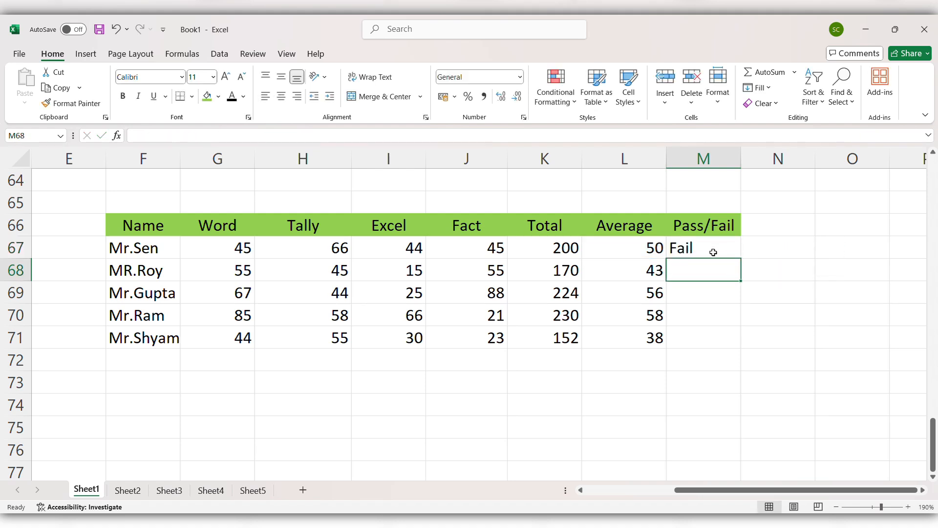
Copy the M67 Pass/Fail formula down to M71, giving Fail, Pass, Pass, Fail
{"action": "left_click", "coordinate": [714, 253]}
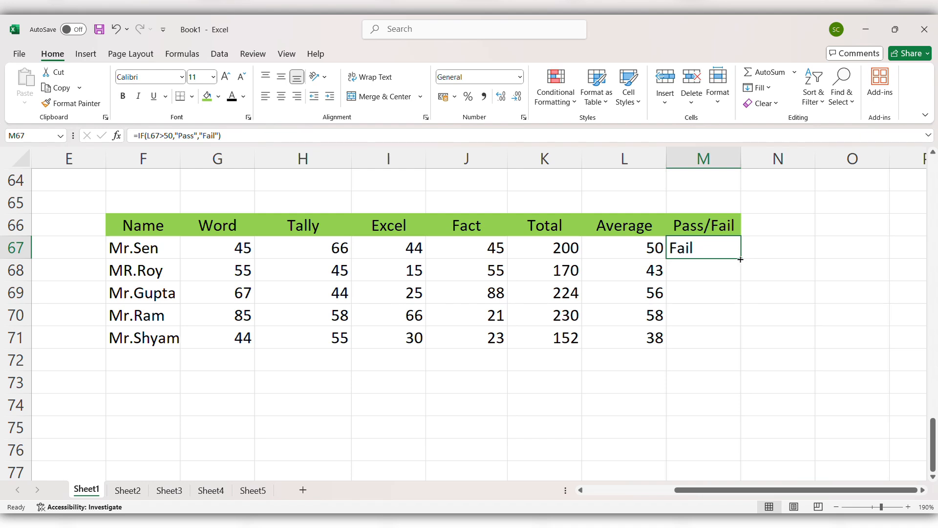
{"action": "left_click_drag", "start_coordinate": [740, 260], "coordinate": [756, 347]}
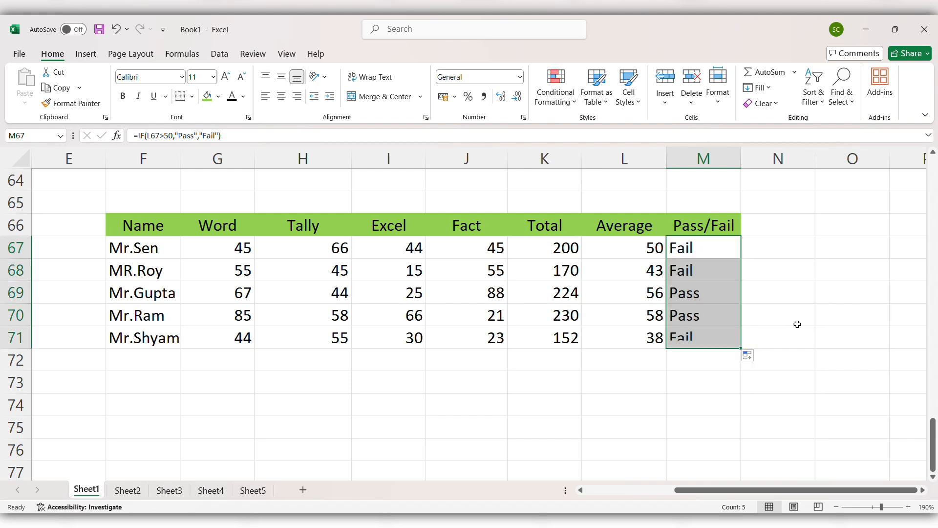
{"action": "left_click", "coordinate": [777, 294]}
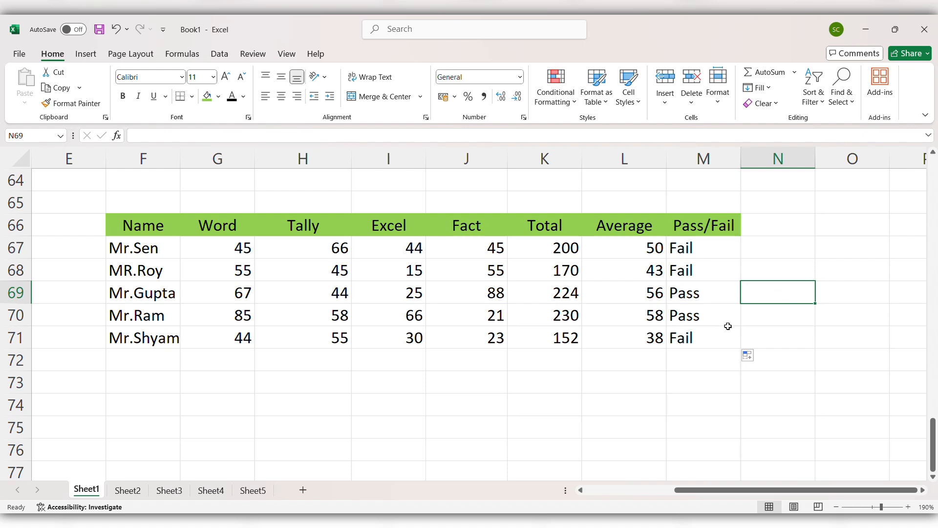